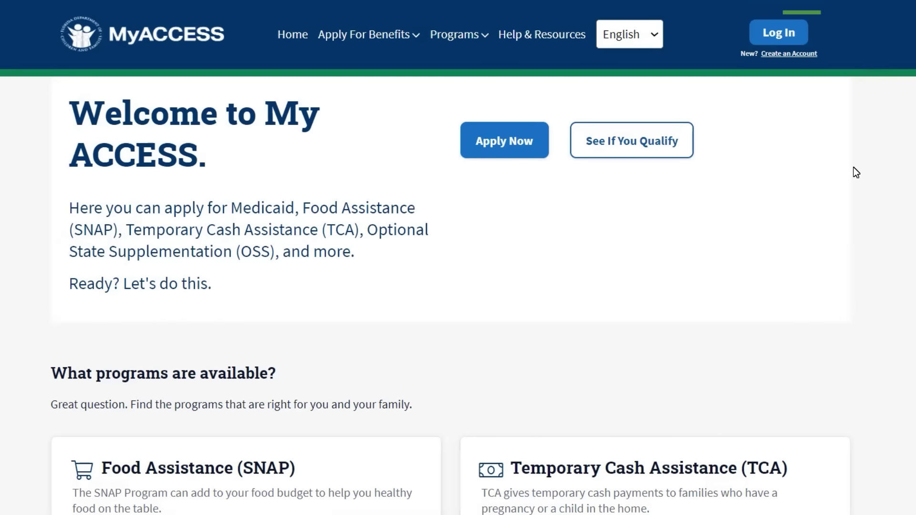
Go from the MyACCESS home page to the portal sign-in page and choose Sign Up.
left_click(800, 36)
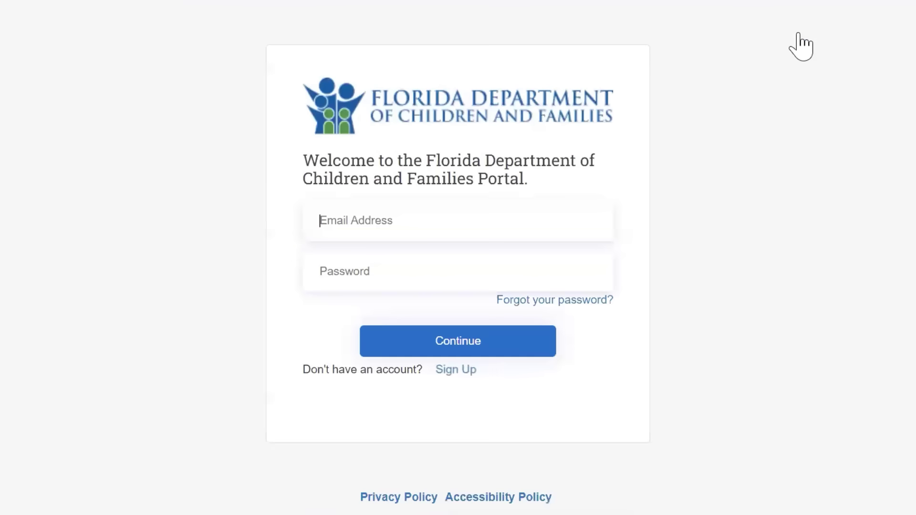
left_click(455, 373)
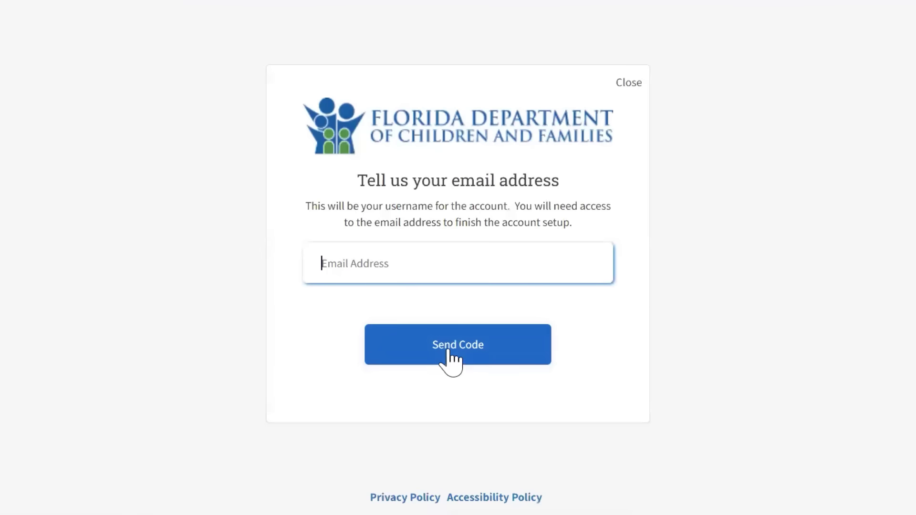
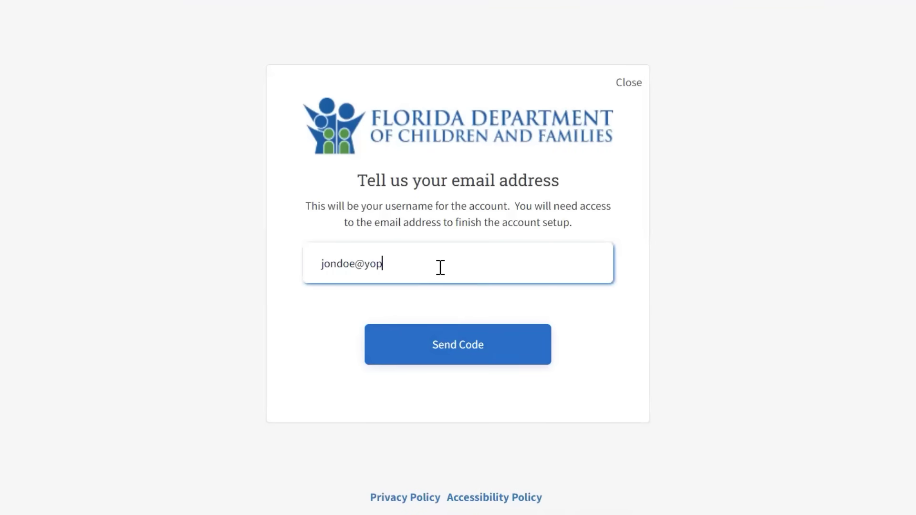
Enter the account's email address, send a code to it, and verify it with the emailed code.
left_click(465, 340)
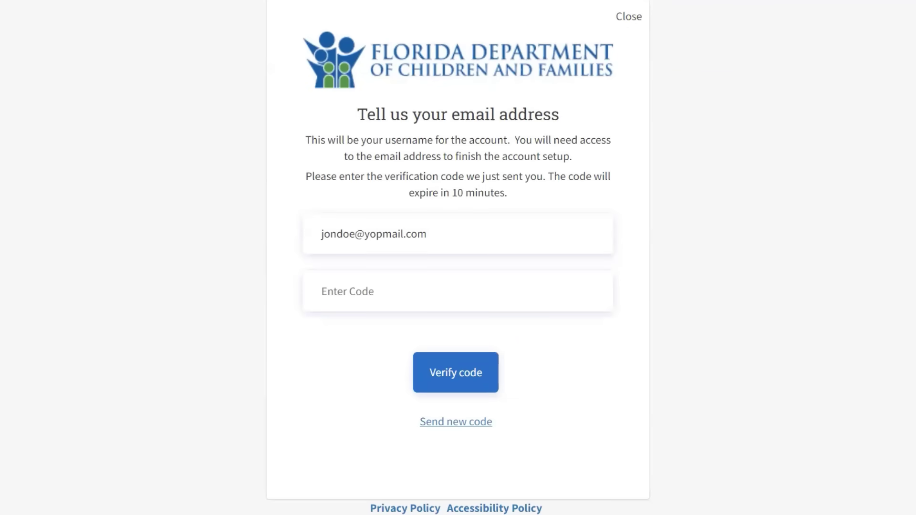
left_click(360, 292)
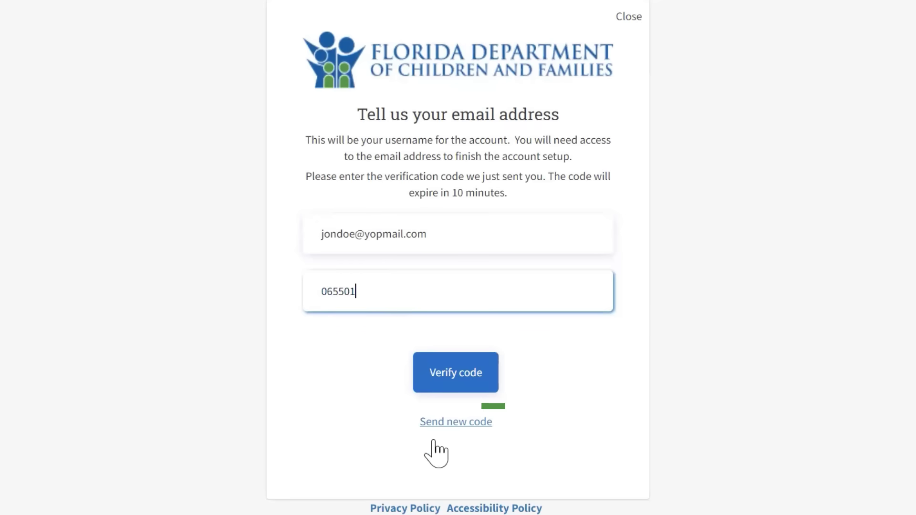
left_click(431, 371)
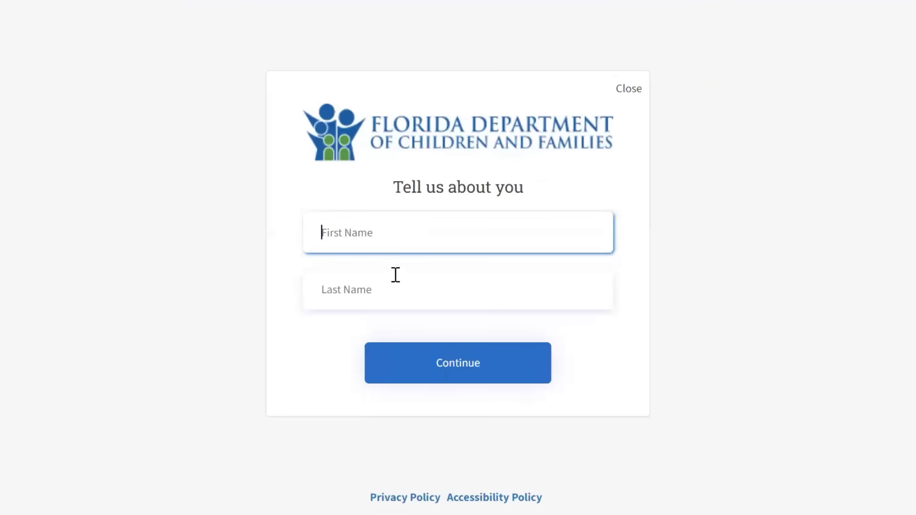
Fill in the account holder's first and last name and submit them.
type("John")
key("Tab")
type("Doe")
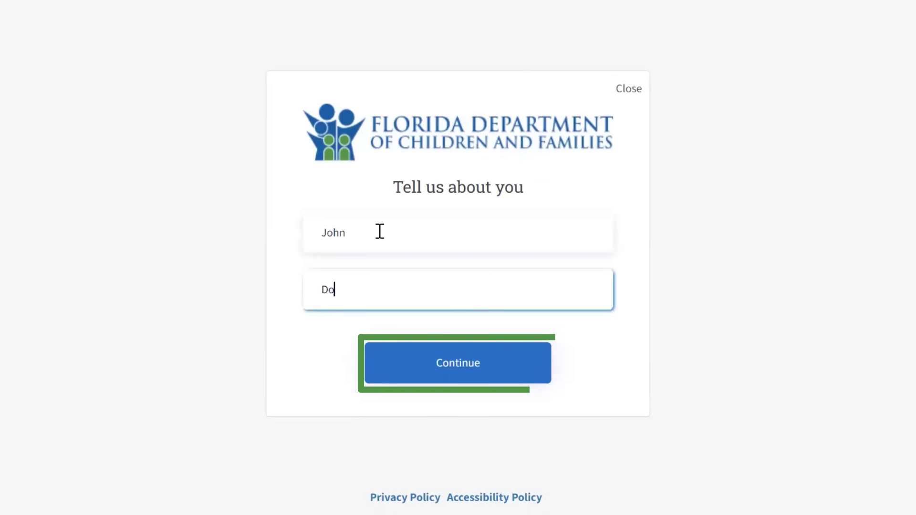
left_click(412, 364)
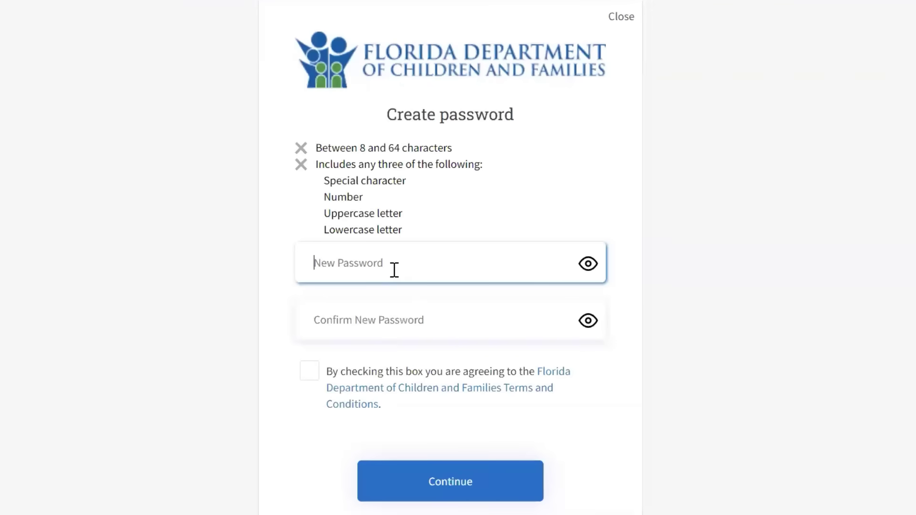
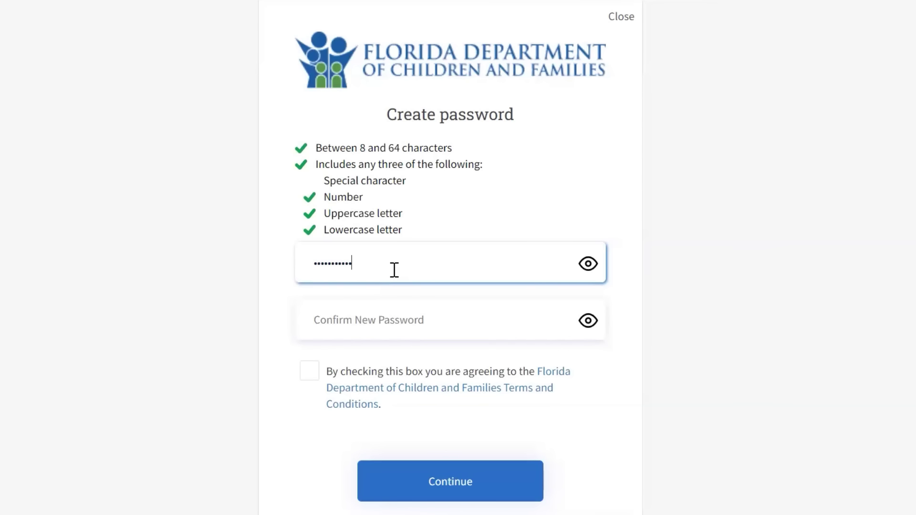
Create and confirm the account password, accept the DCF terms and conditions, and submit.
left_click(358, 318)
type("••••••")
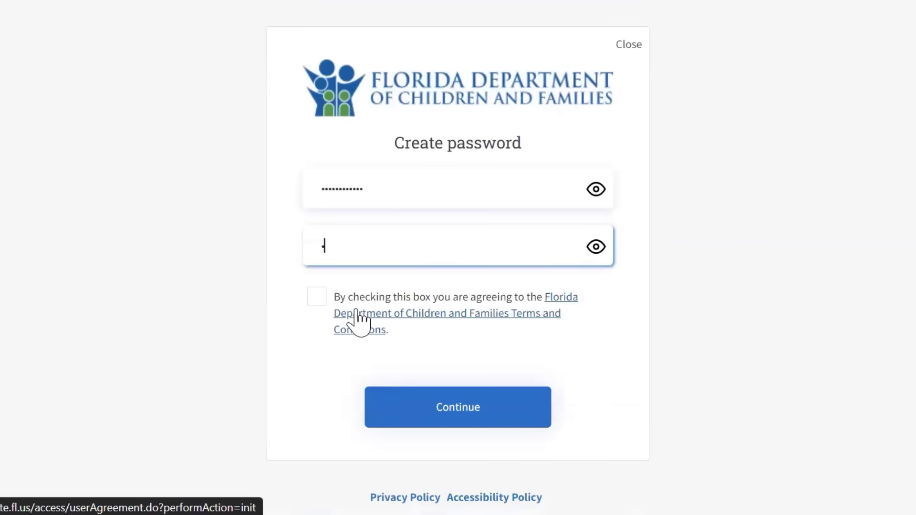
type("••••••")
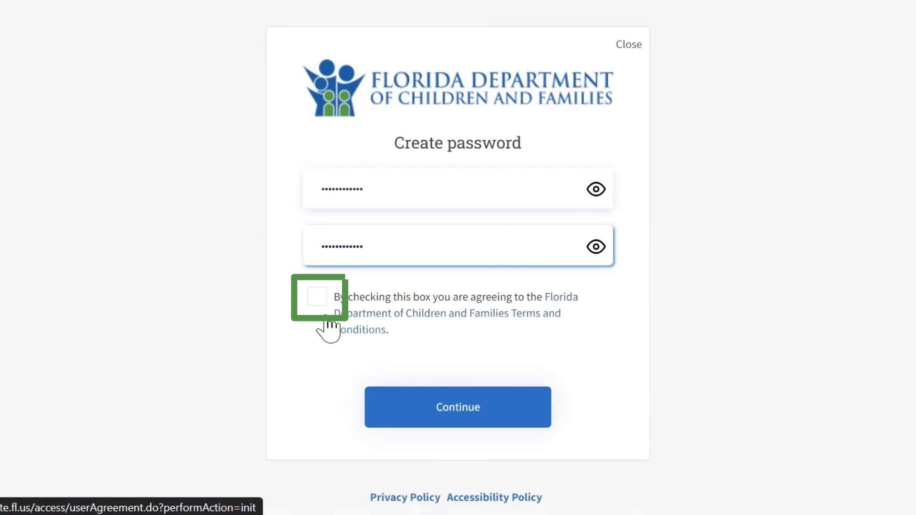
left_click(316, 299)
left_click(317, 298)
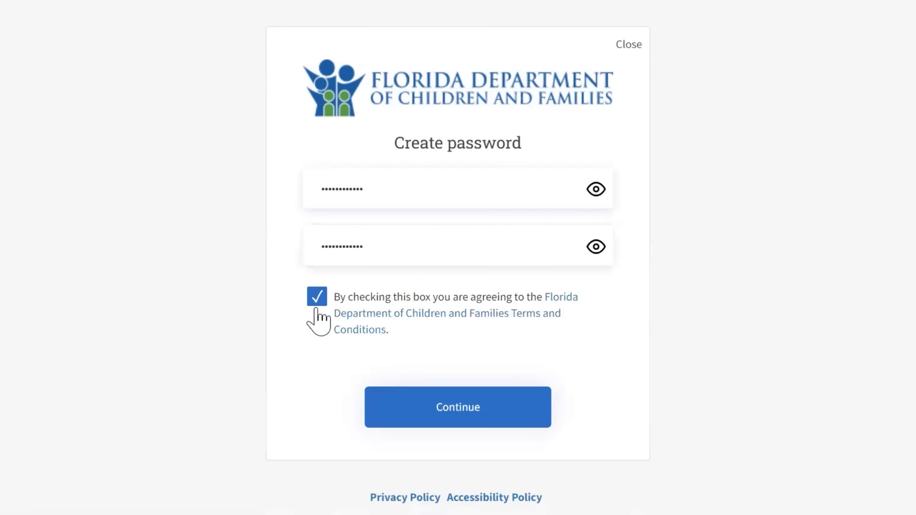
left_click(416, 410)
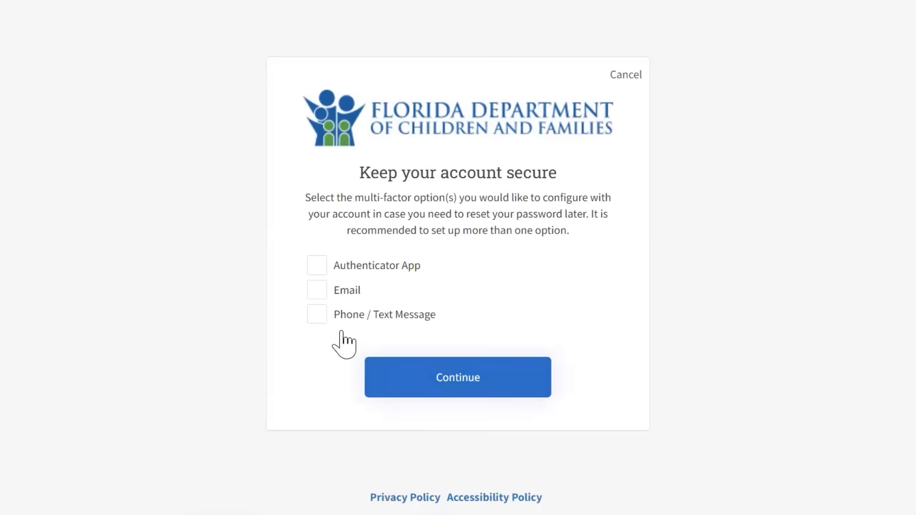
Select Phone / Text Message as the multi-factor method and continue to phone setup.
left_click(318, 319)
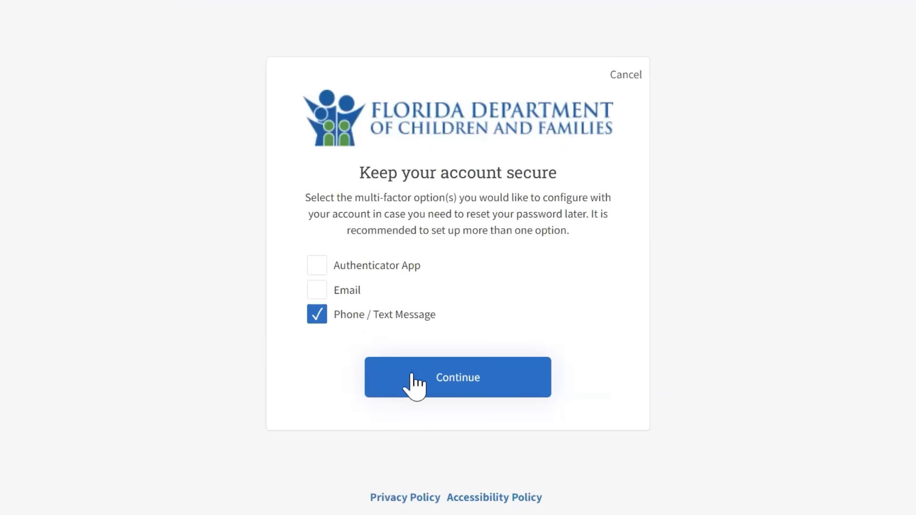
left_click(437, 393)
left_click(433, 391)
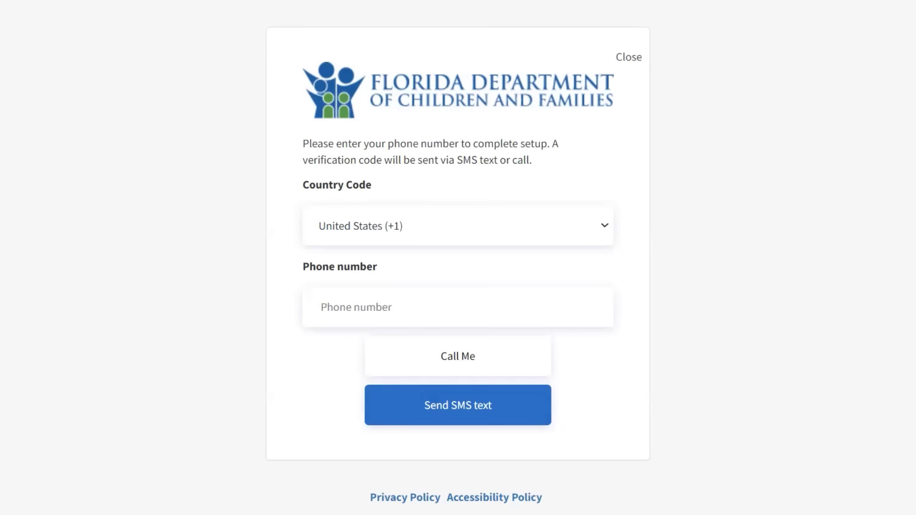
Paste the account's phone number, request an SMS code, and paste the texted code.
left_click(514, 311)
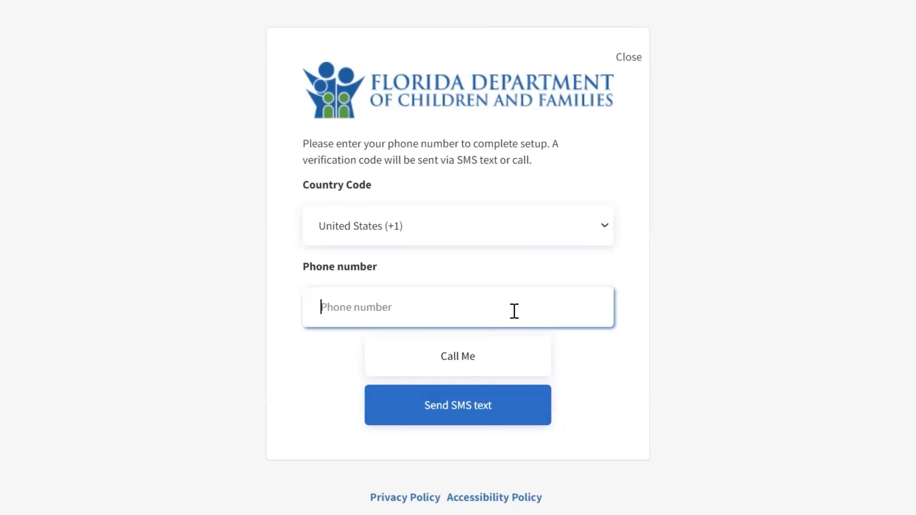
key("ctrl+v")
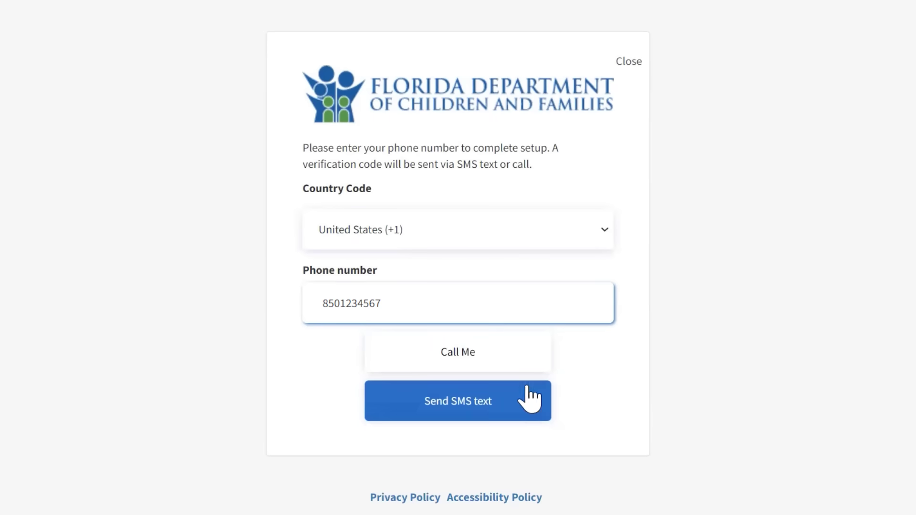
left_click(487, 402)
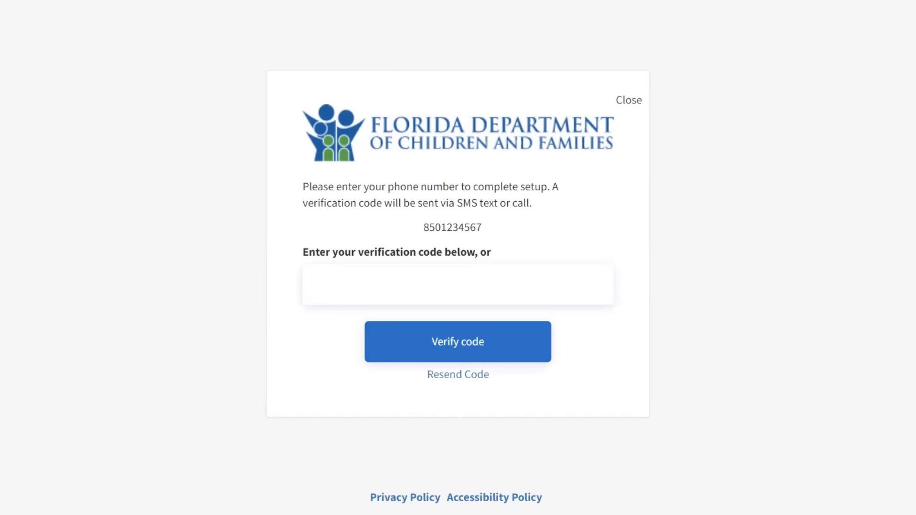
right_click(403, 290)
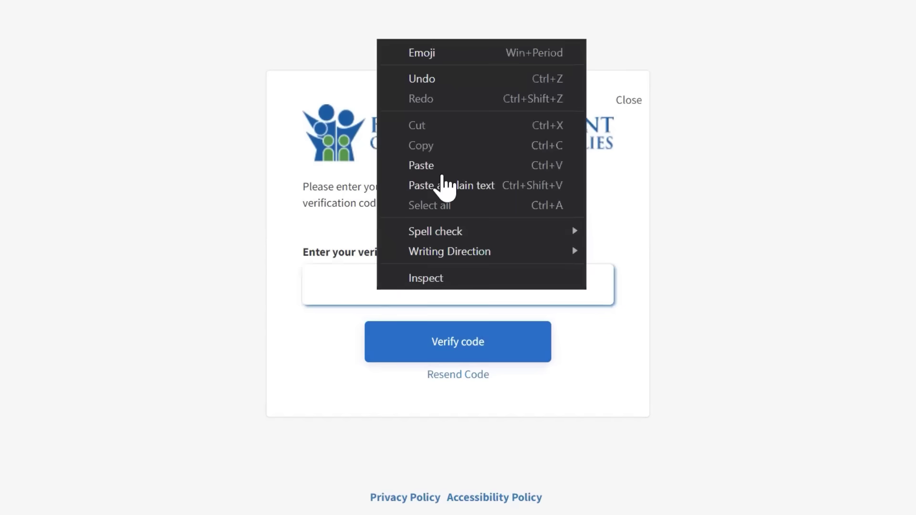
left_click(446, 166)
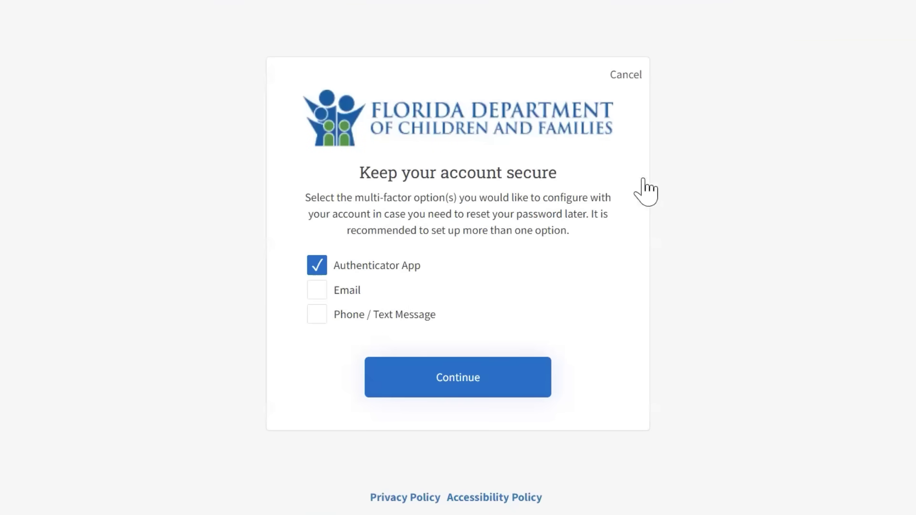
Continue with Authenticator App checked to reach its QR code setup page.
left_click(519, 403)
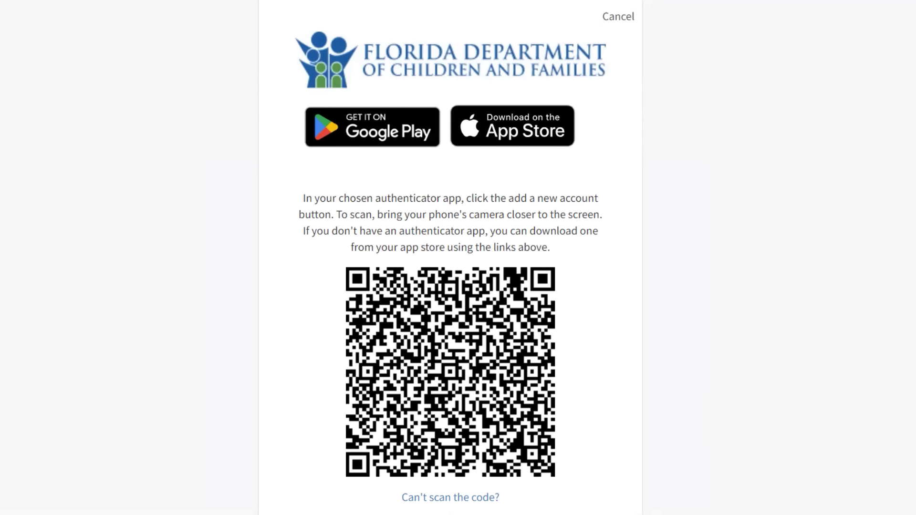
Enter the six-digit code from the authenticator app and submit it.
scroll(434, 429, "down", 4)
left_click(432, 402)
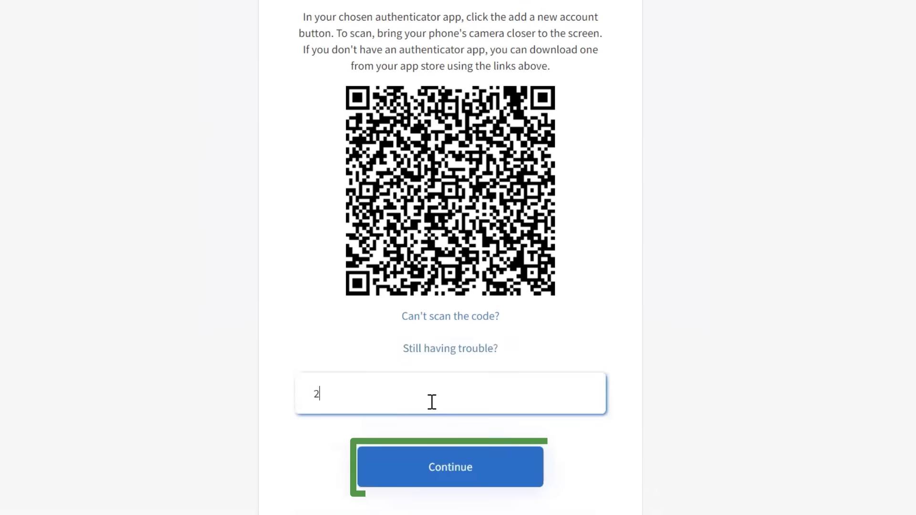
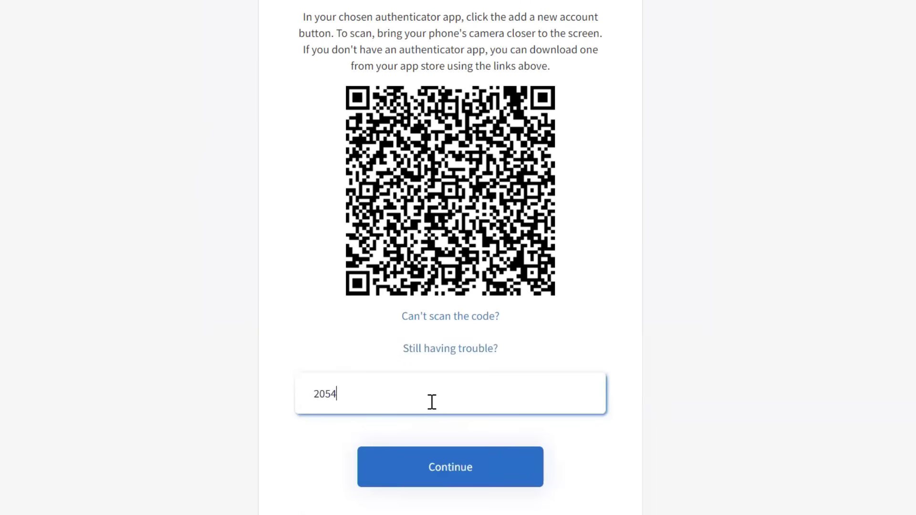
left_click(437, 460)
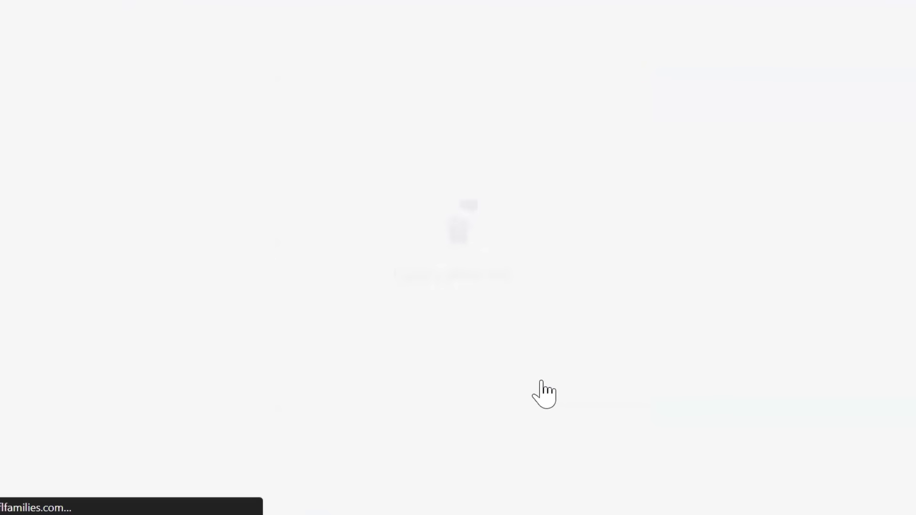